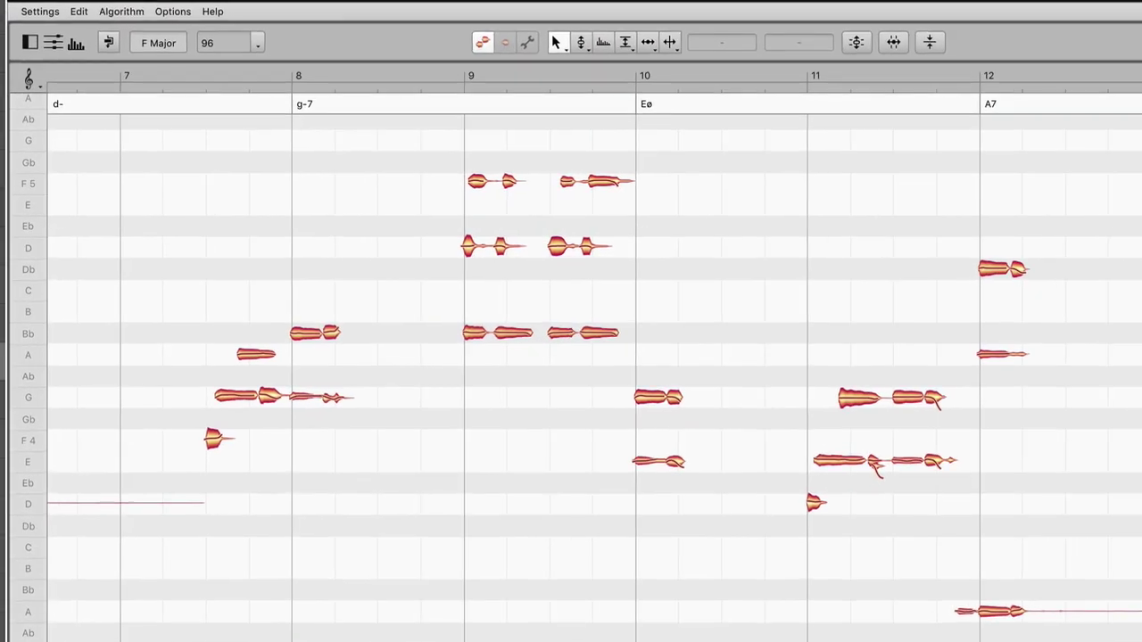
Set the pitch grid background to Chord so the d-, g-7, Eø and A7 tones show
{"action": "left_click", "coordinate": [22, 78]}
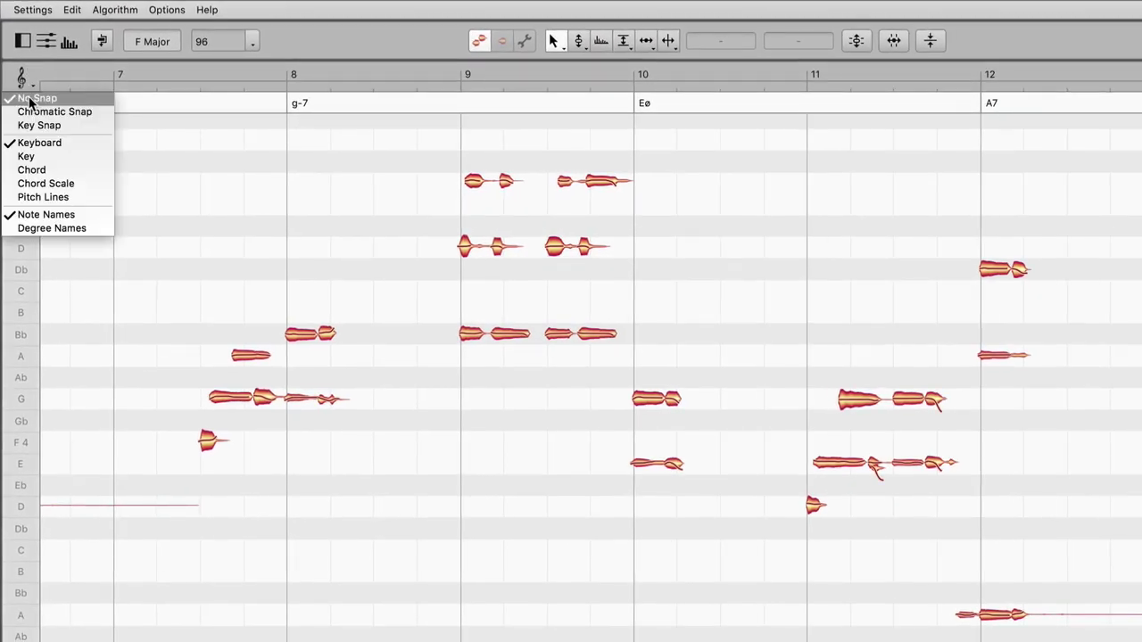
{"action": "left_click", "coordinate": [27, 169]}
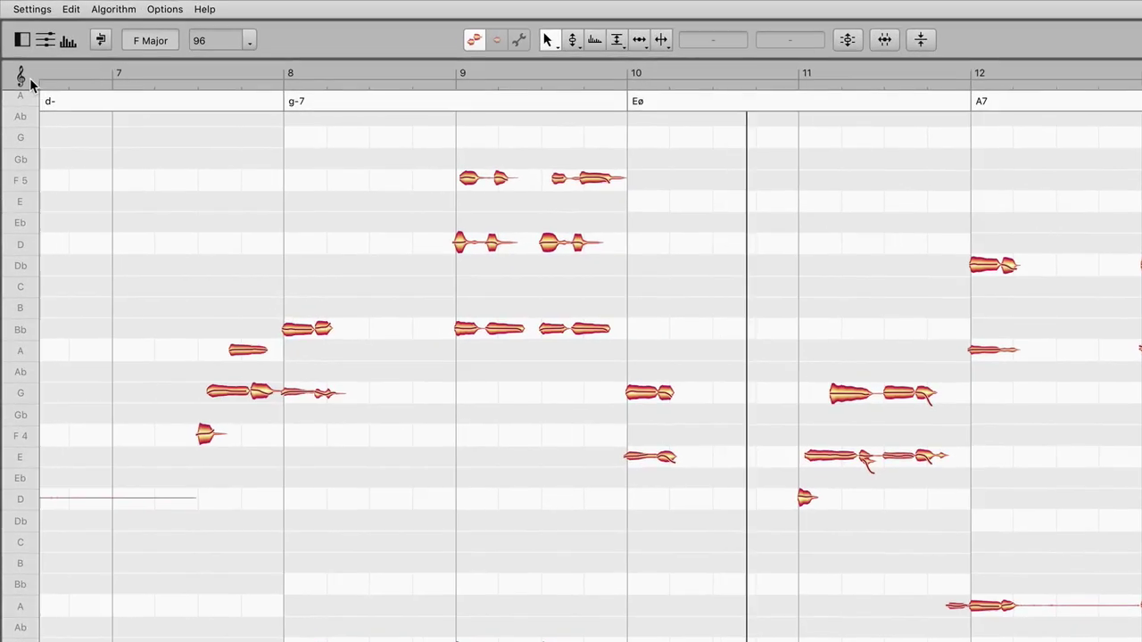
Turn on Chord Snap, then move bar 11's G up to D5 and the Bb4 note down to G4
{"action": "left_click", "coordinate": [18, 71]}
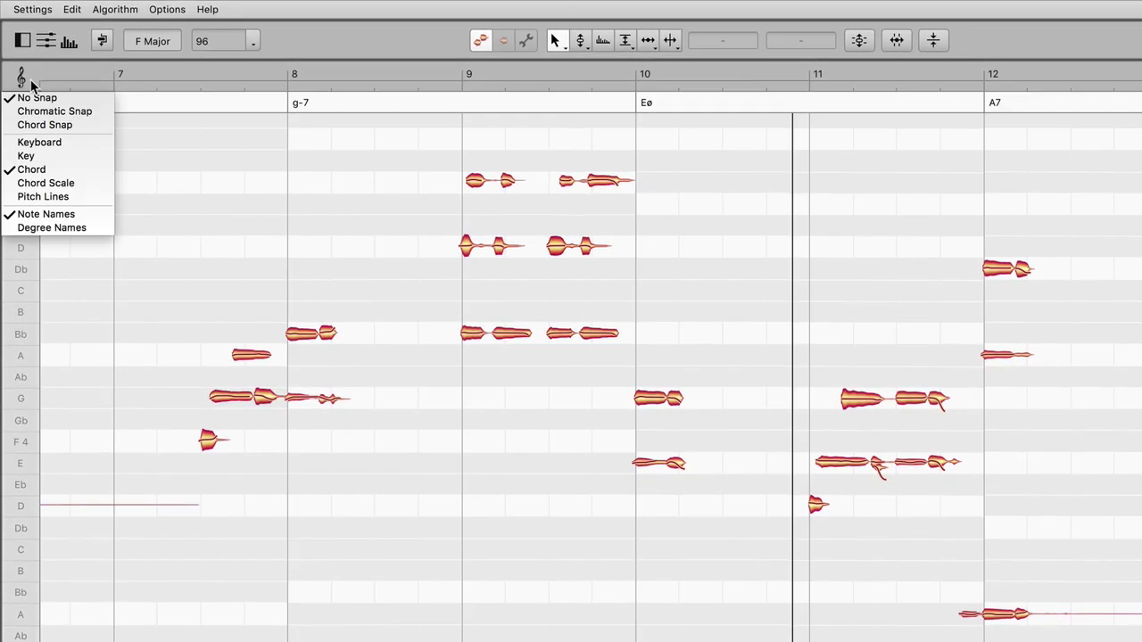
{"action": "left_click", "coordinate": [35, 125]}
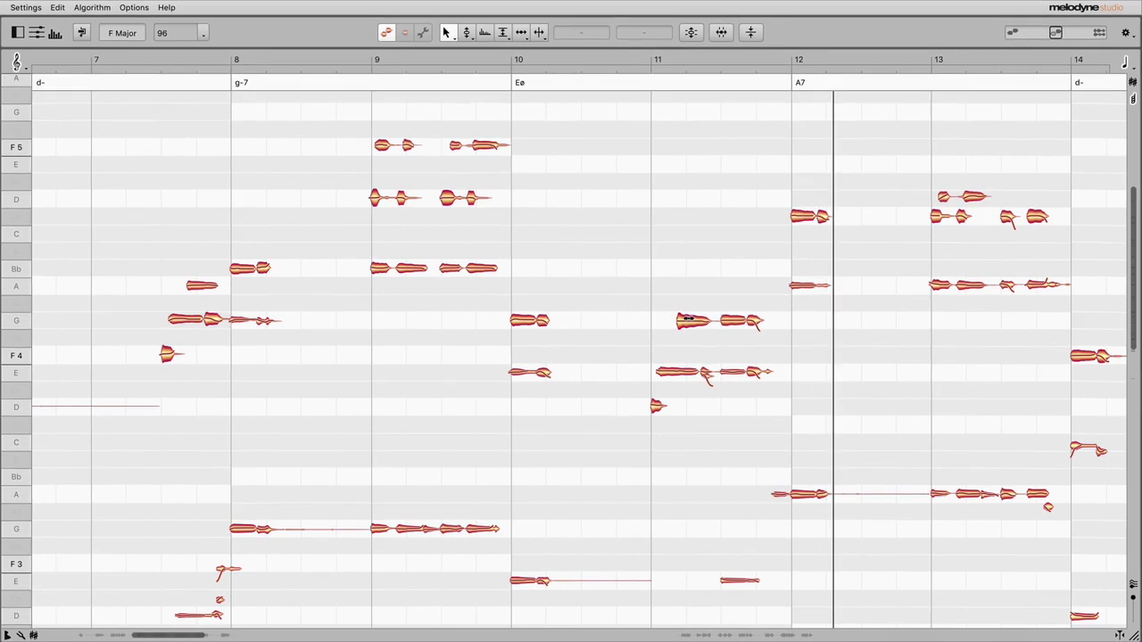
{"action": "left_click_drag", "start_coordinate": [688, 318], "coordinate": [702, 191]}
{"action": "left_click_drag", "start_coordinate": [703, 274], "coordinate": [703, 320]}
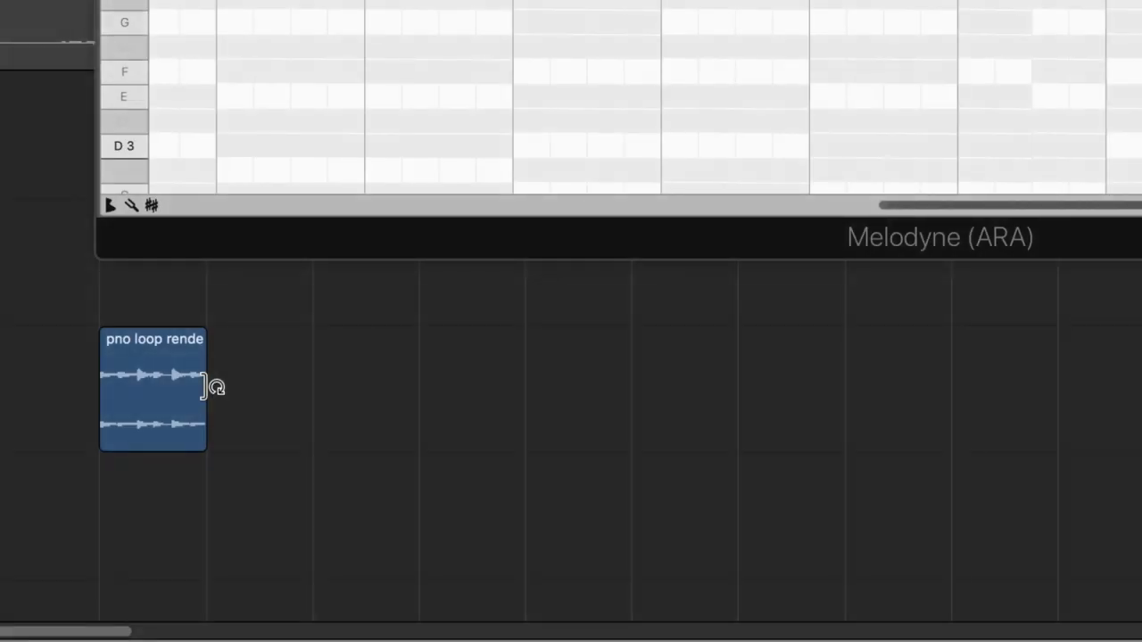
Loop the piano clip across the lane and snap its notes from bar 19 onward to chord-fitting pitches
{"action": "left_click_drag", "start_coordinate": [214, 387], "coordinate": [1141, 393]}
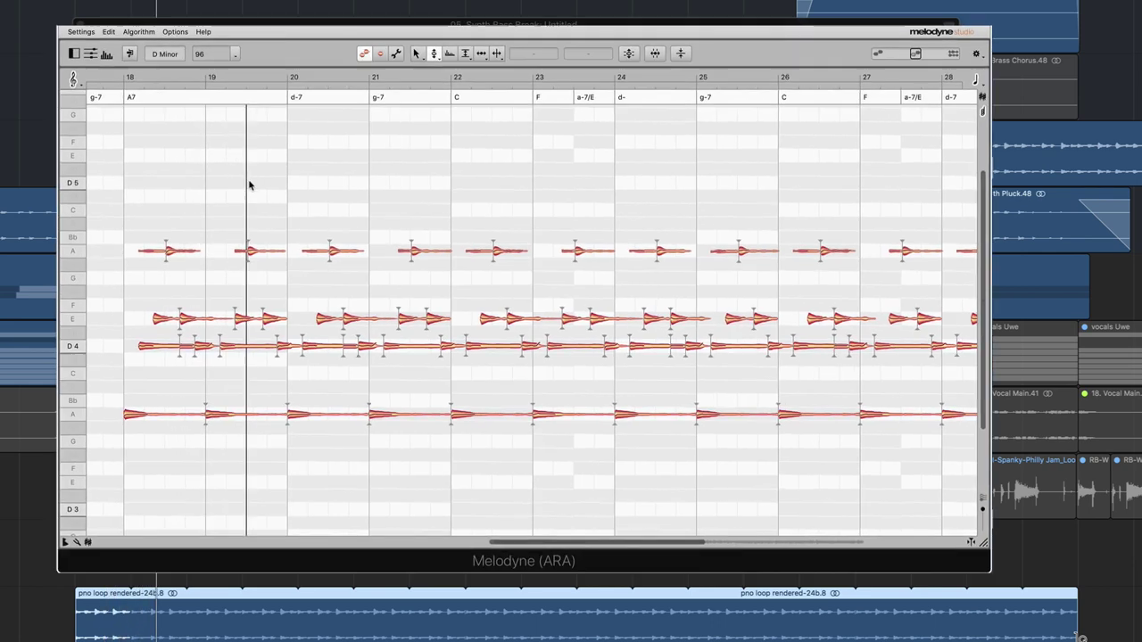
{"action": "left_click_drag", "start_coordinate": [255, 184], "coordinate": [939, 439]}
{"action": "double_click", "coordinate": [495, 401]}
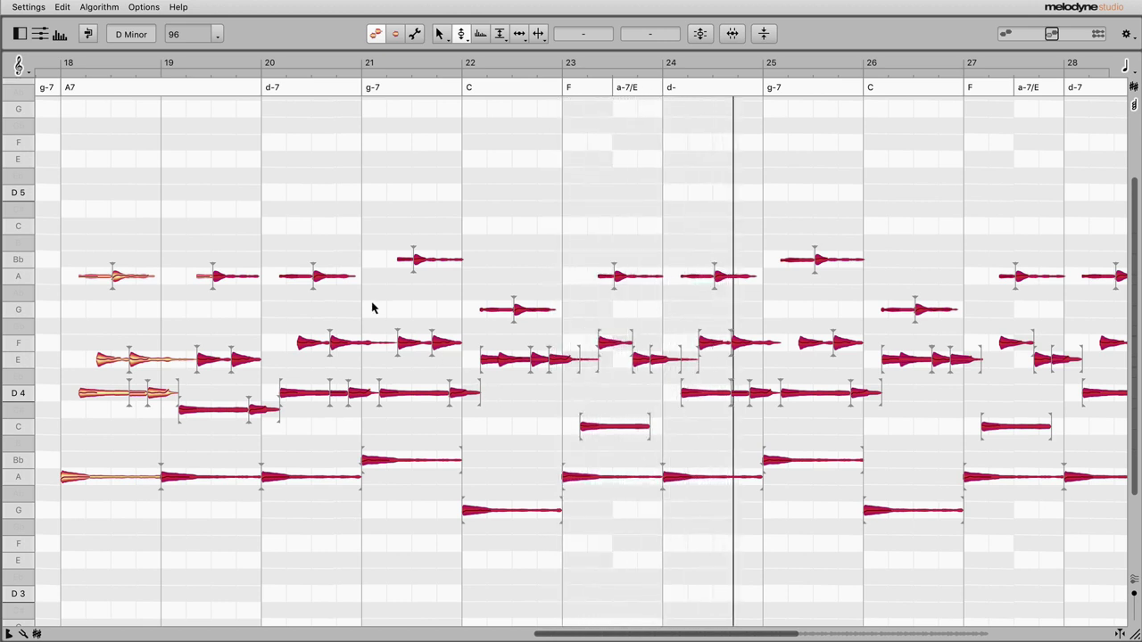
Compare original against edited pitches, then lower the note in bar 28
{"action": "left_click", "coordinate": [88, 36]}
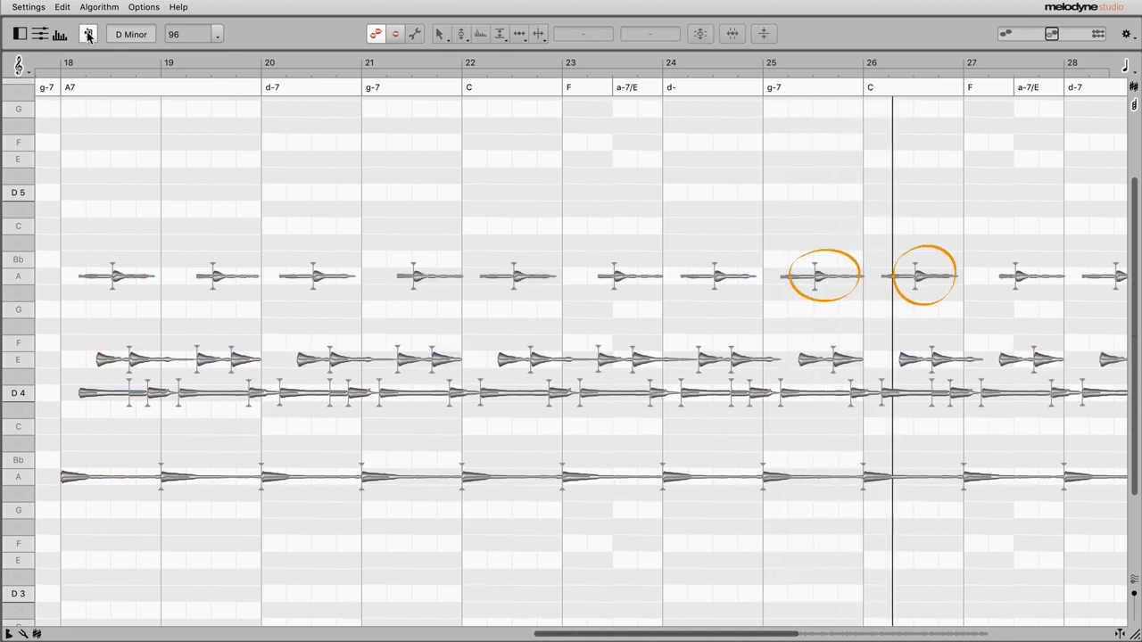
{"action": "left_click", "coordinate": [88, 35]}
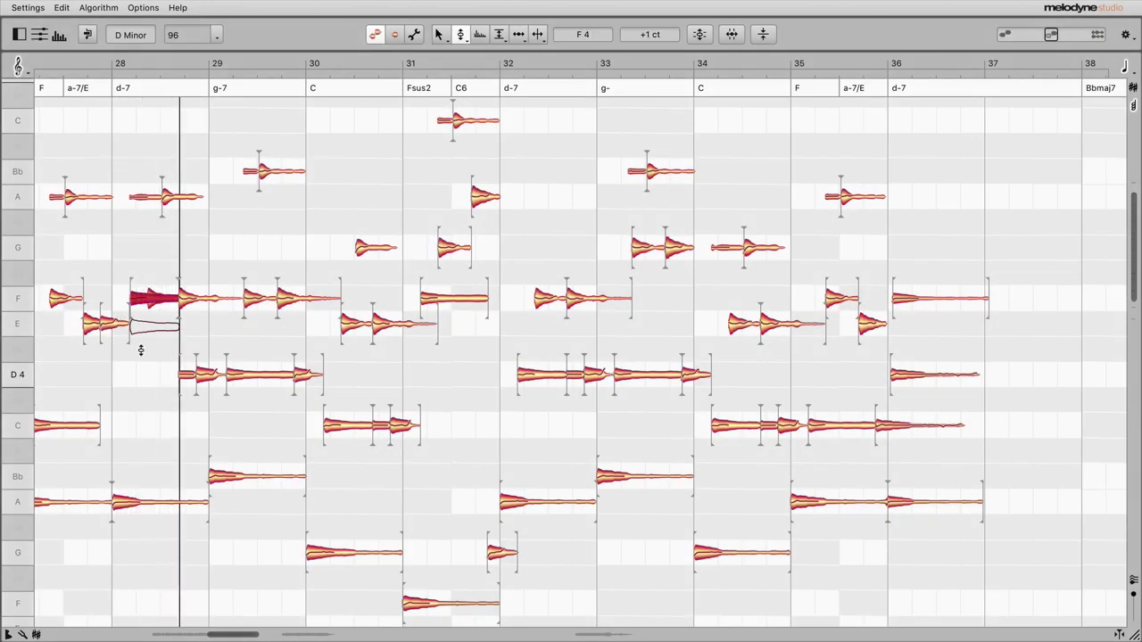
{"action": "left_click_drag", "start_coordinate": [141, 349], "coordinate": [140, 429]}
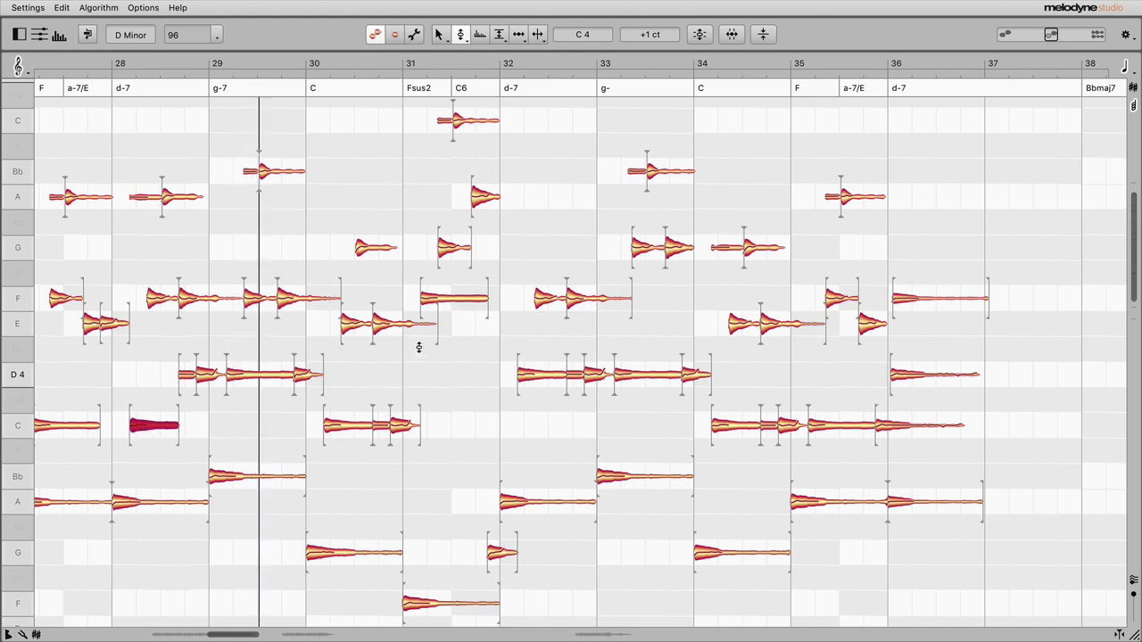
Raise the selected bar 32 notes and lower the notes in bar 33
{"action": "left_click_drag", "start_coordinate": [510, 207], "coordinate": [581, 571]}
{"action": "left_click_drag", "start_coordinate": [528, 503], "coordinate": [532, 293]}
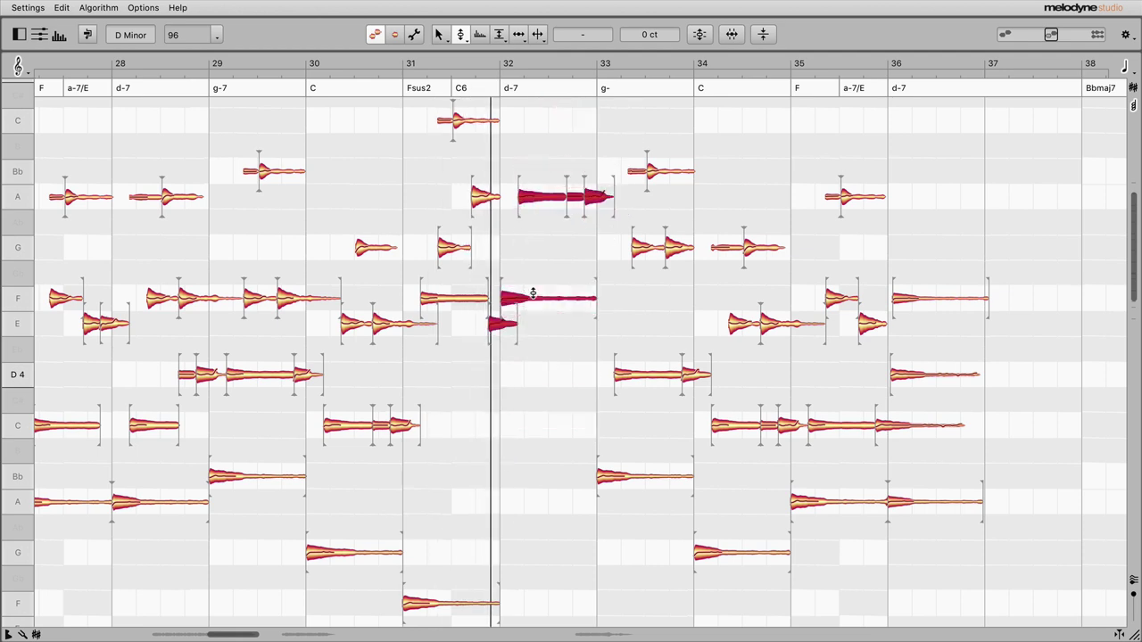
{"action": "left_click_drag", "start_coordinate": [627, 209], "coordinate": [629, 549]}
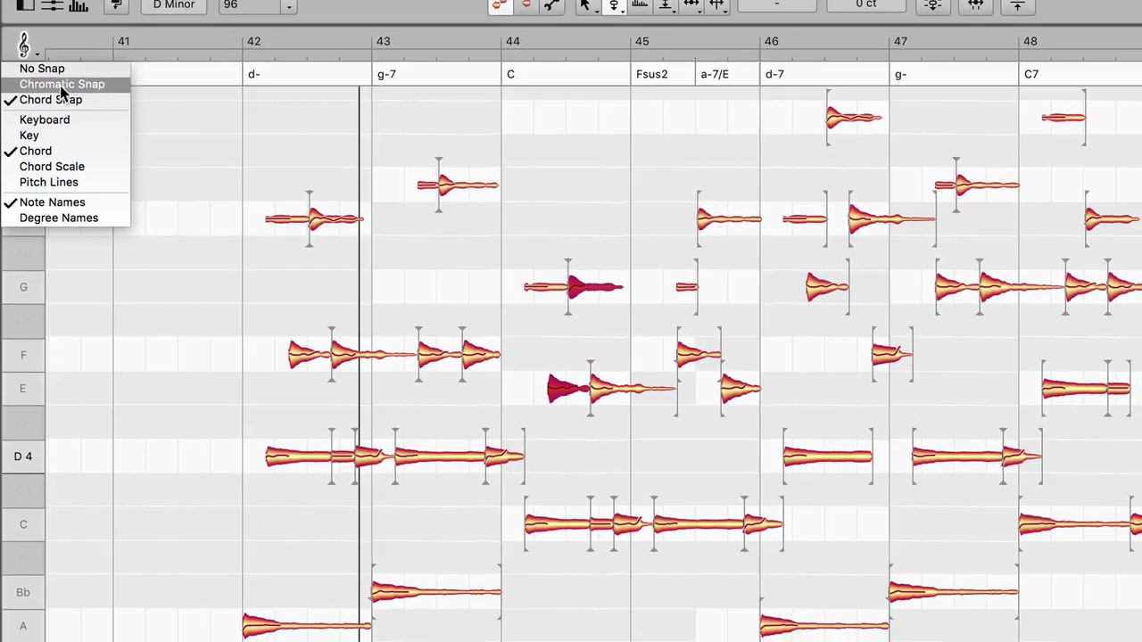
Use chromatic snap with the chord scale as grid background, and raise the bar 48 note to Bb4
{"action": "left_click", "coordinate": [74, 74]}
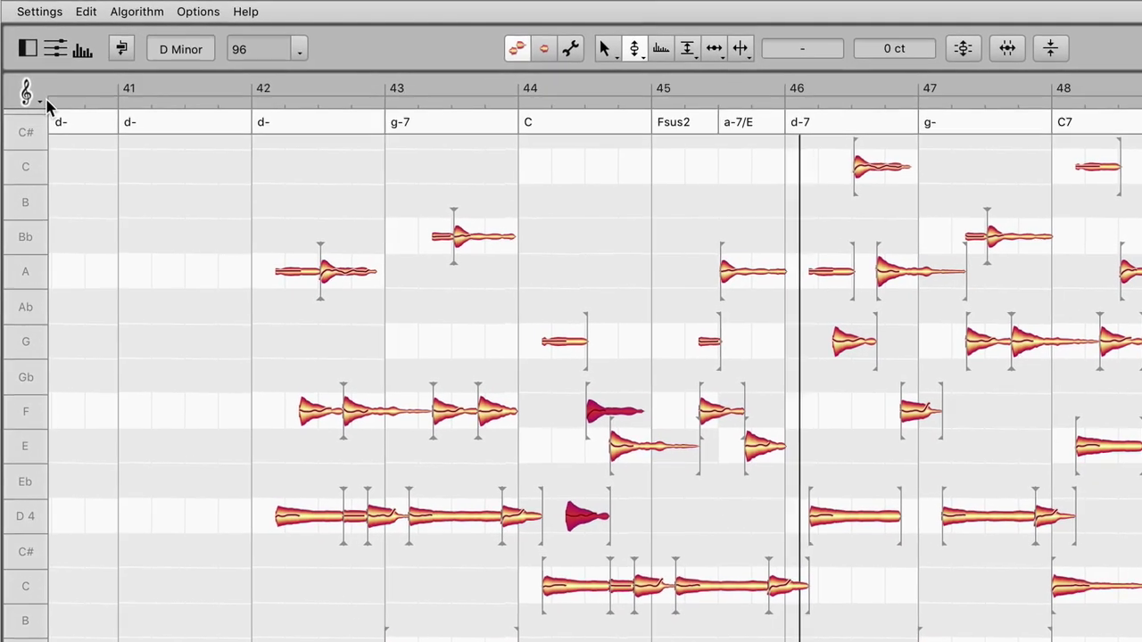
{"action": "left_click", "coordinate": [29, 93]}
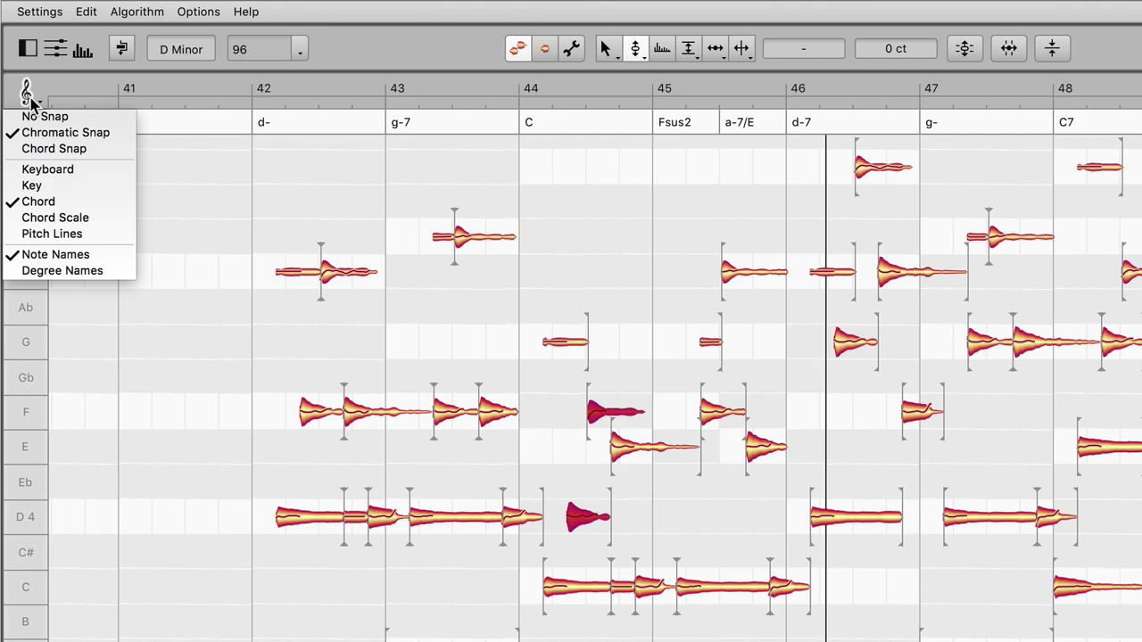
{"action": "left_click", "coordinate": [55, 218]}
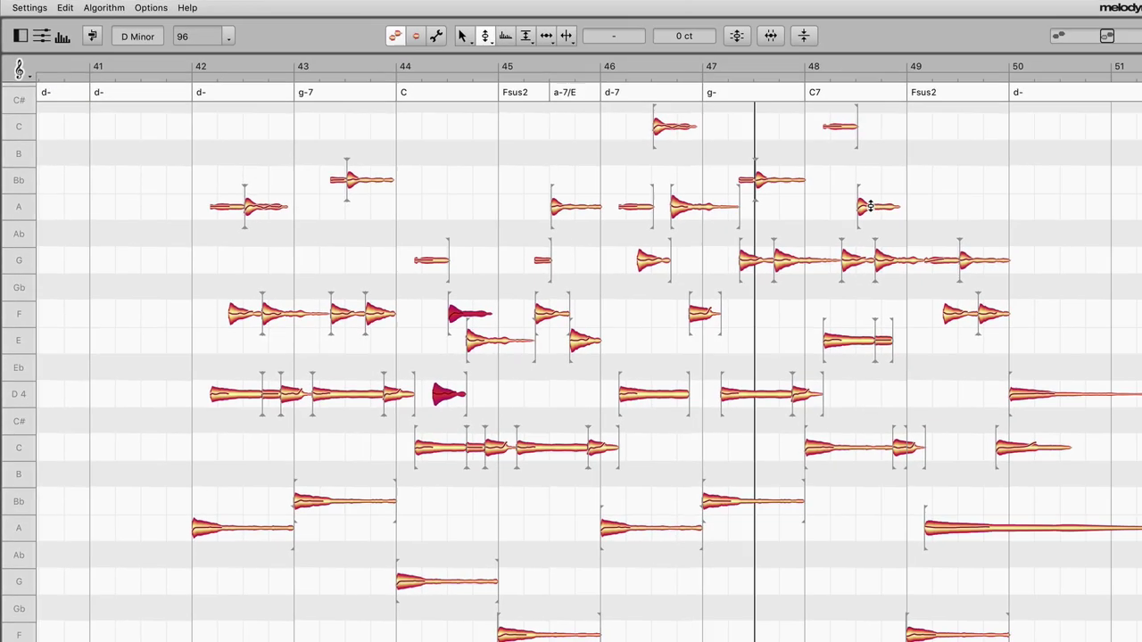
{"action": "left_click_drag", "start_coordinate": [990, 234], "coordinate": [995, 125]}
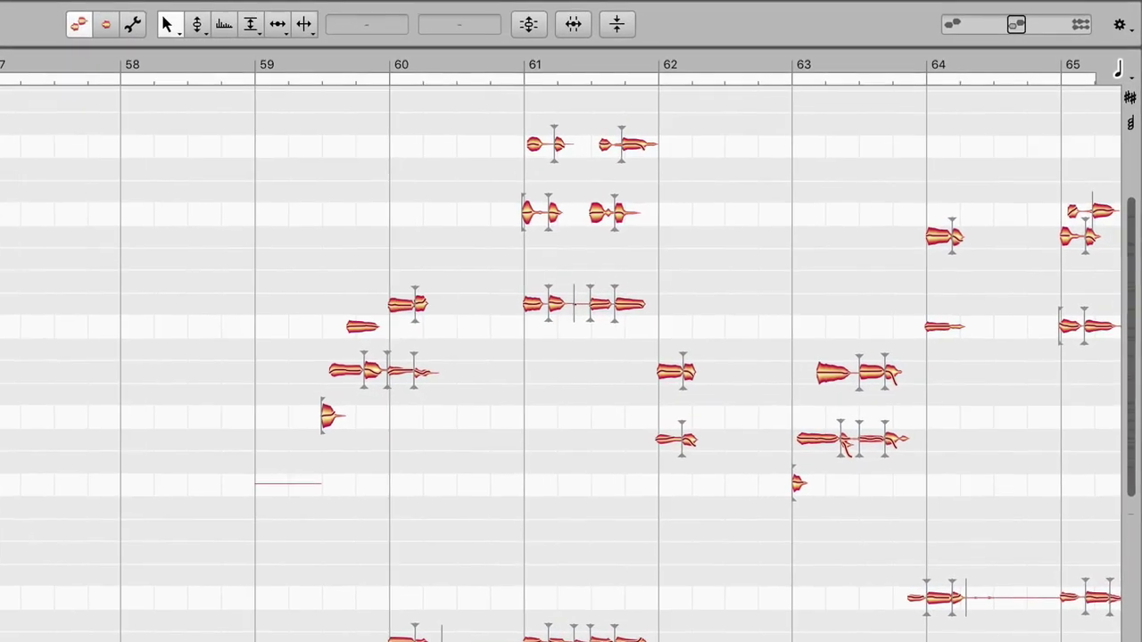
Show the chord track and enter Dm for bar 59 and Gm7 (g-7) for bar 60
{"action": "left_click", "coordinate": [1130, 124]}
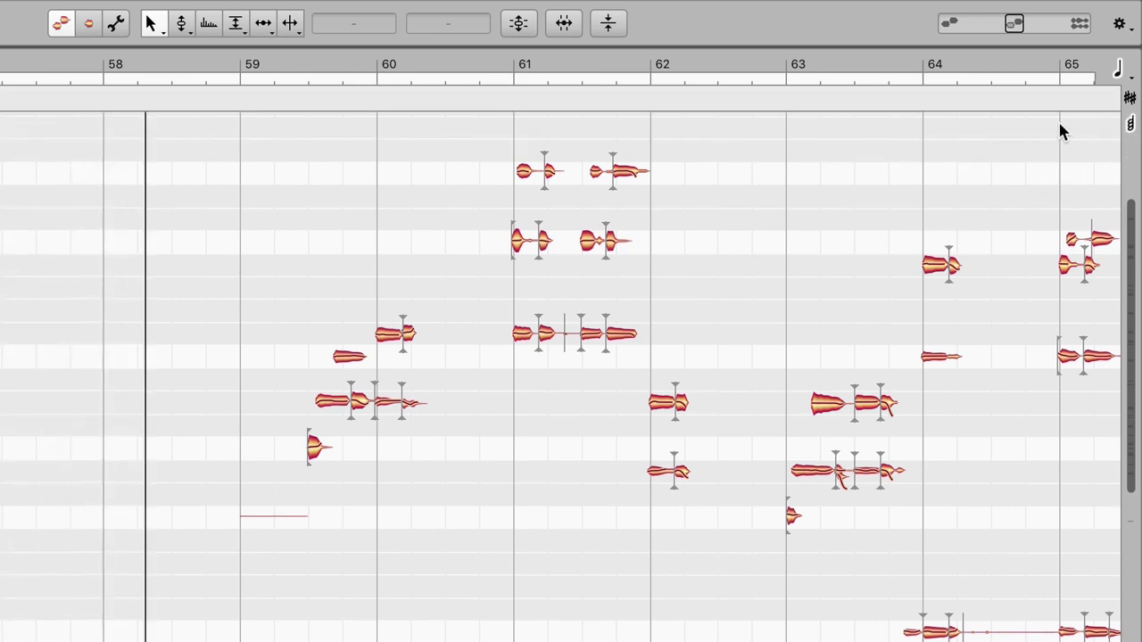
{"action": "left_click", "coordinate": [126, 100]}
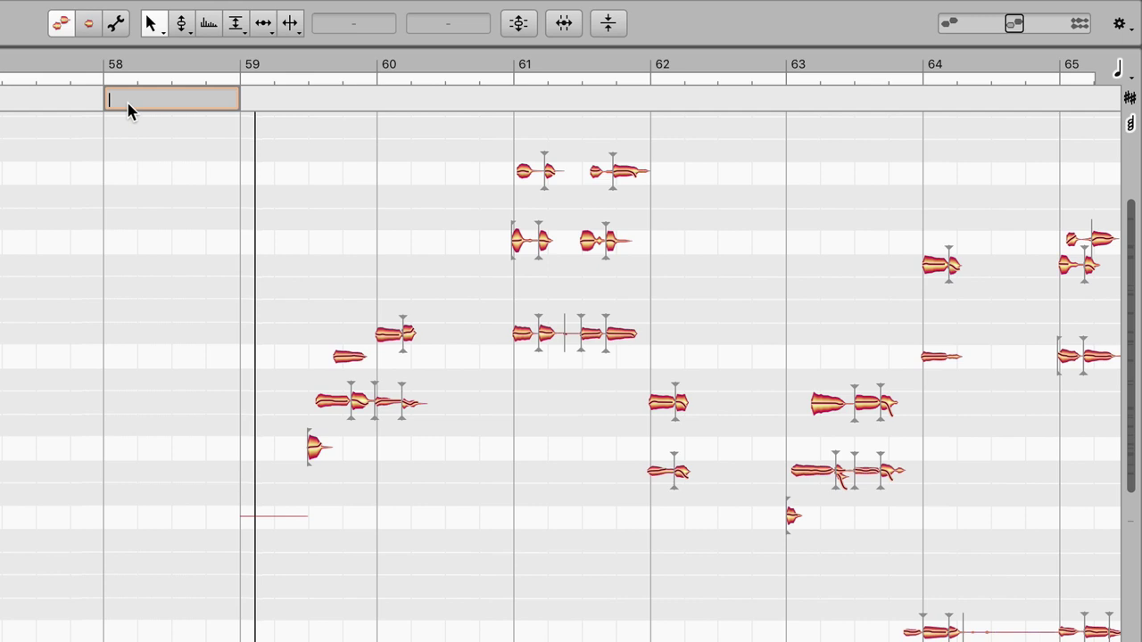
{"action": "type", "text": "dm"}
{"action": "key", "text": "Tab"}
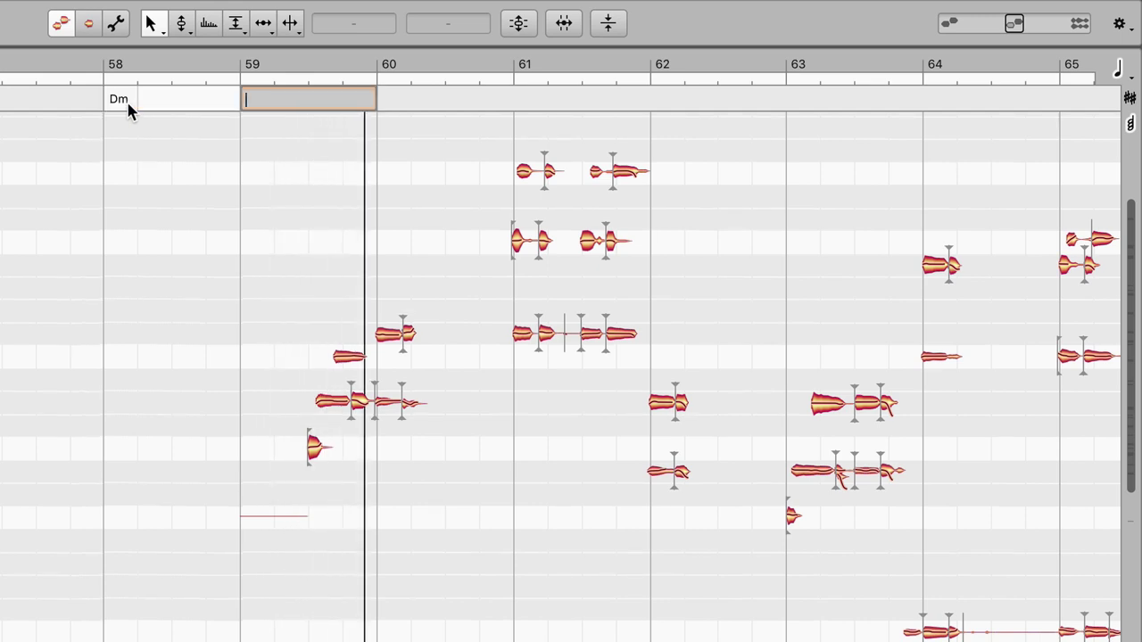
{"action": "type", "text": "d"}
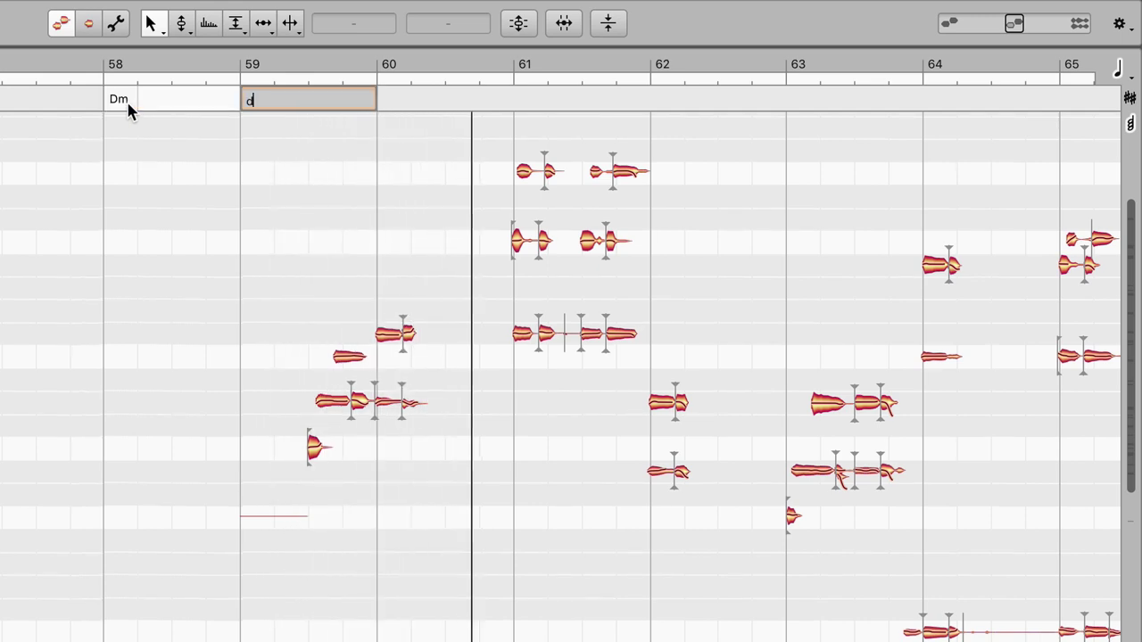
{"action": "type", "text": "m"}
{"action": "key", "text": "Tab"}
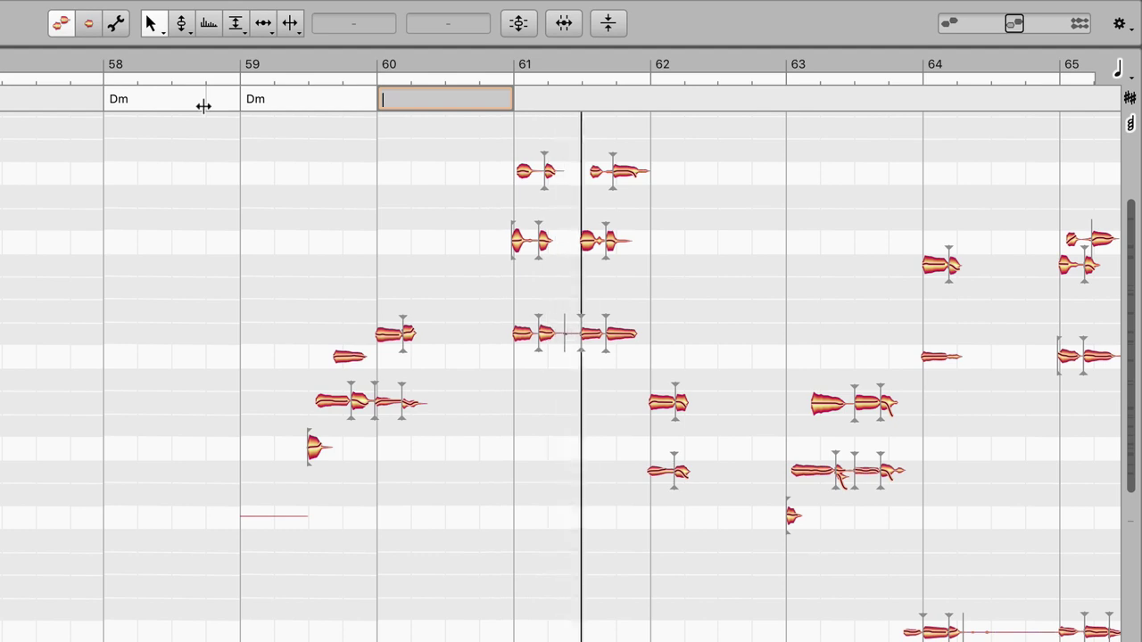
{"action": "type", "text": "g-"}
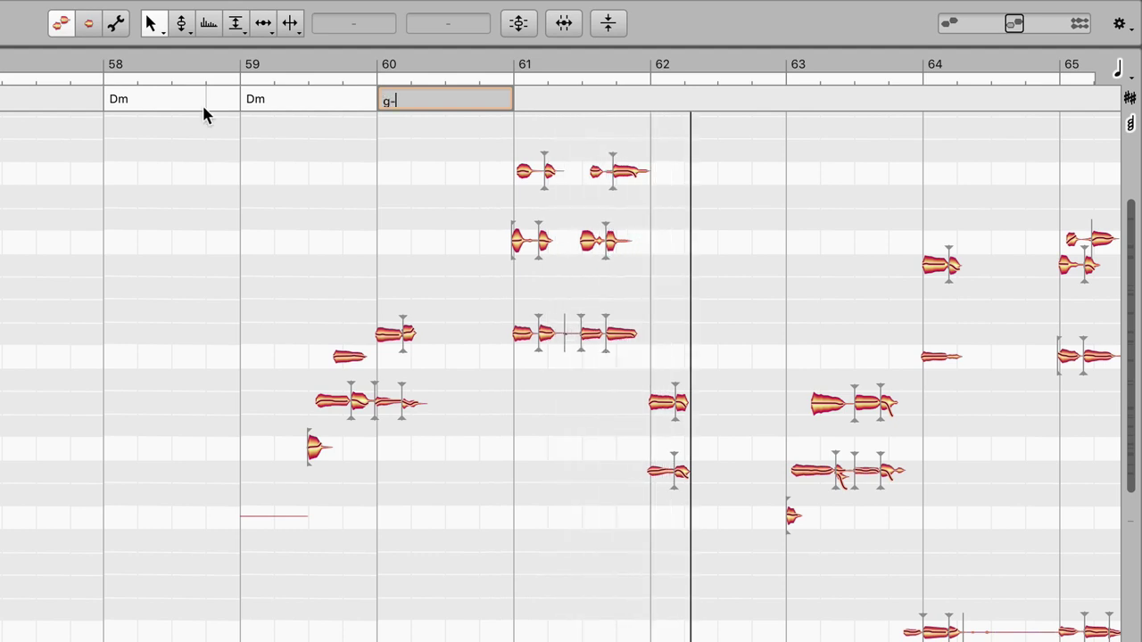
{"action": "type", "text": "7"}
{"action": "key", "text": "Return"}
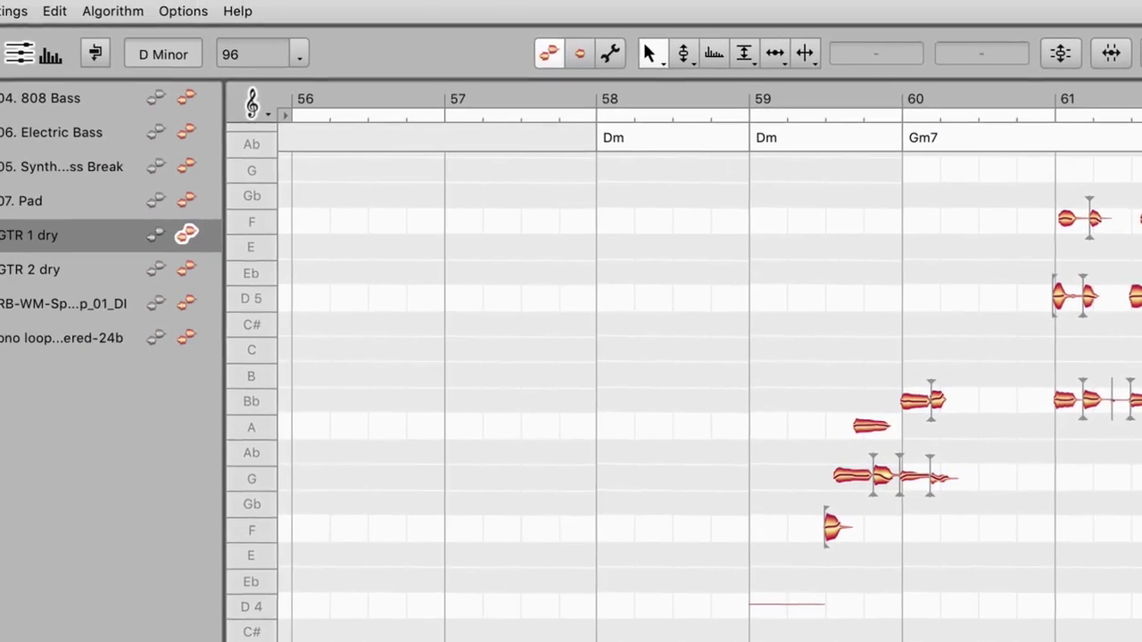
Set the Chord Symbols Minor preference to a dash (–)
{"action": "left_click", "coordinate": [39, 12]}
{"action": "left_click", "coordinate": [50, 29]}
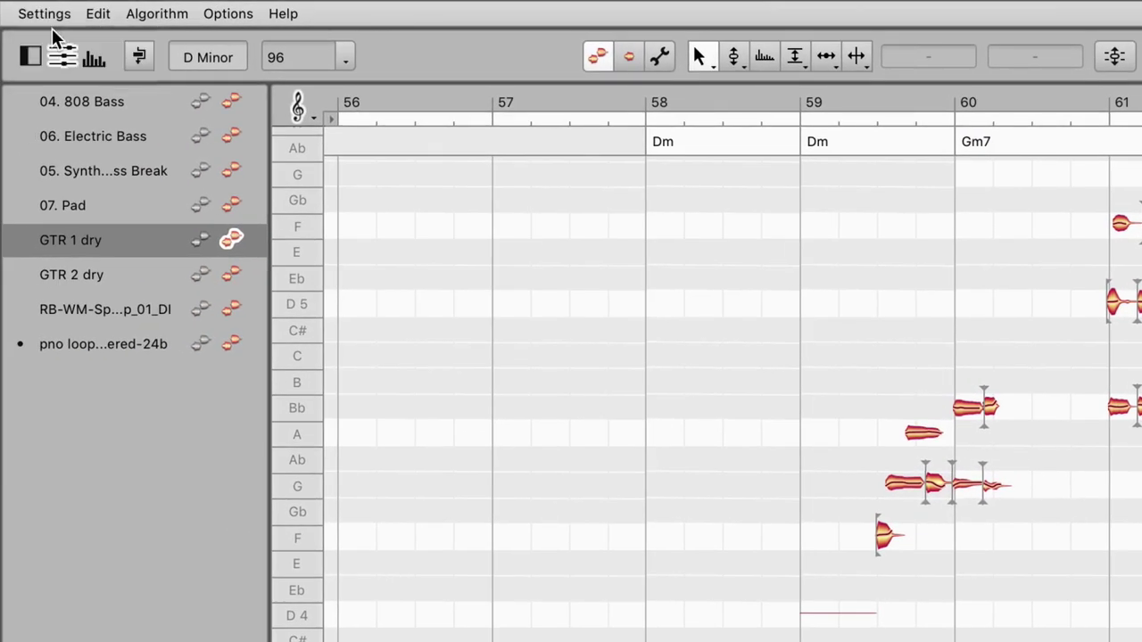
{"action": "left_click", "coordinate": [678, 148]}
{"action": "left_click", "coordinate": [671, 125]}
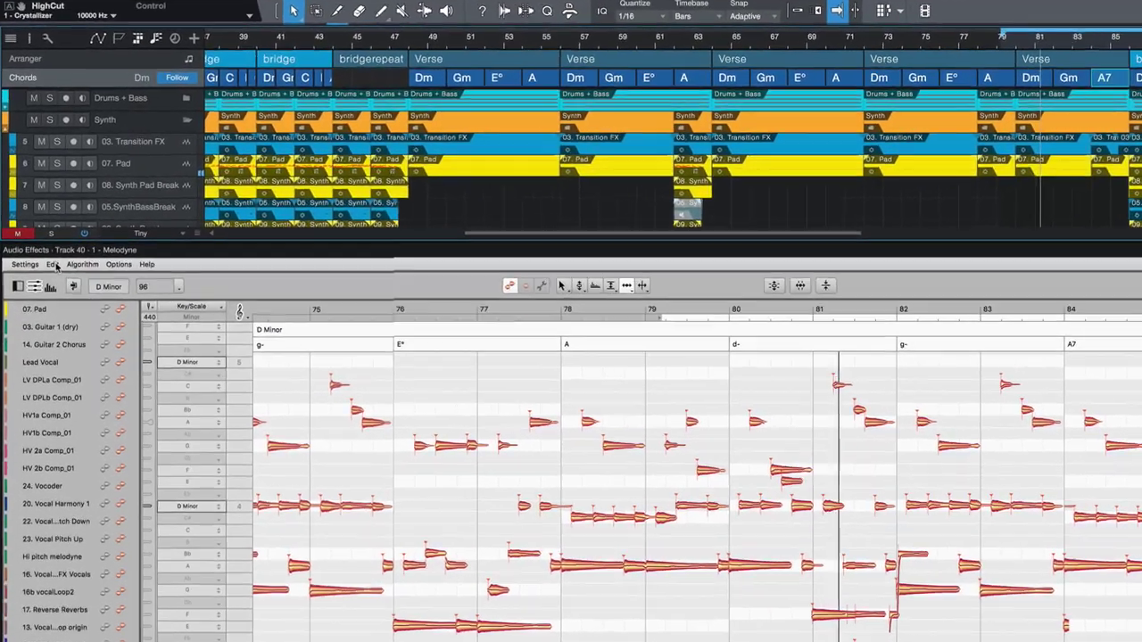
Use the host project chords in Melodyne, then change Studio One's A7 chord to A add 11
{"action": "left_click", "coordinate": [44, 243]}
{"action": "mouse_move", "coordinate": [238, 492]}
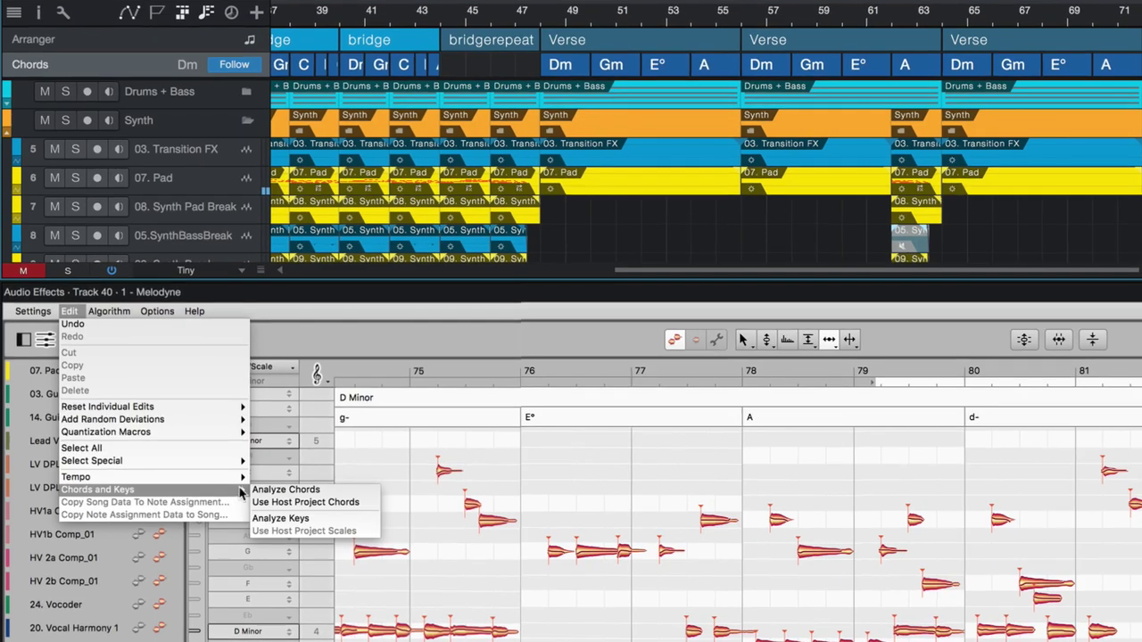
{"action": "left_click", "coordinate": [281, 503]}
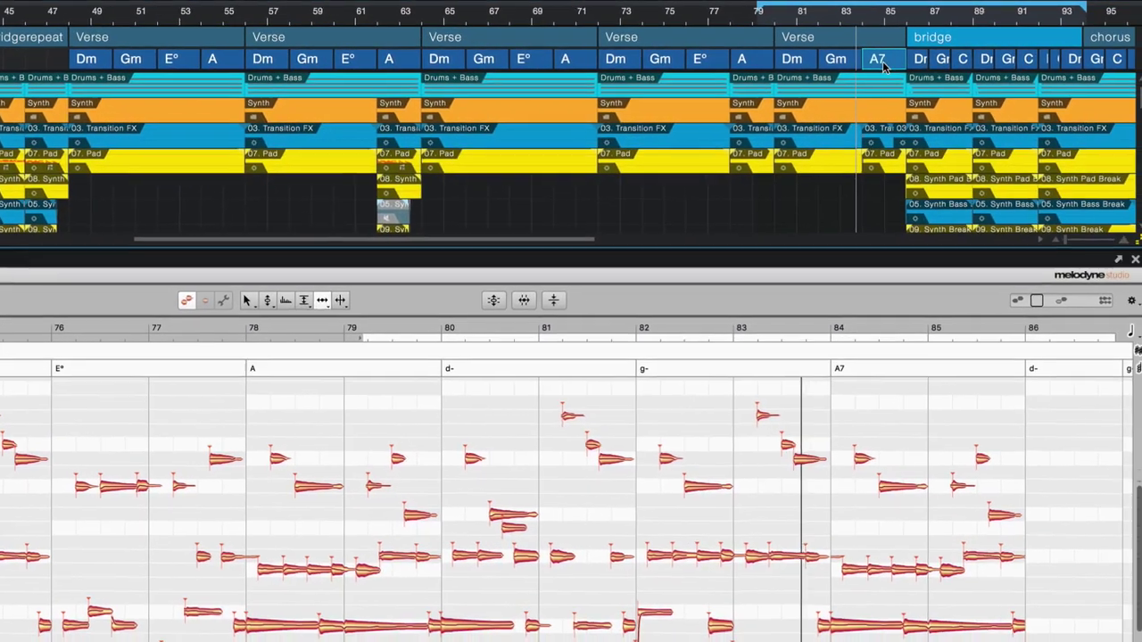
{"action": "left_click", "coordinate": [872, 61]}
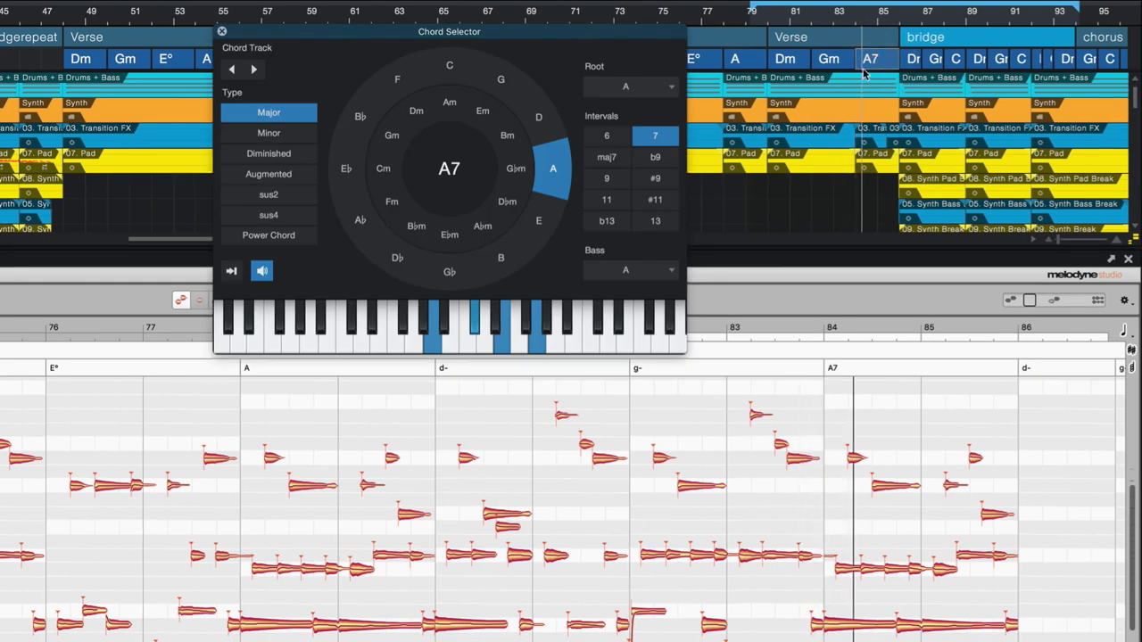
{"action": "left_click", "coordinate": [606, 201]}
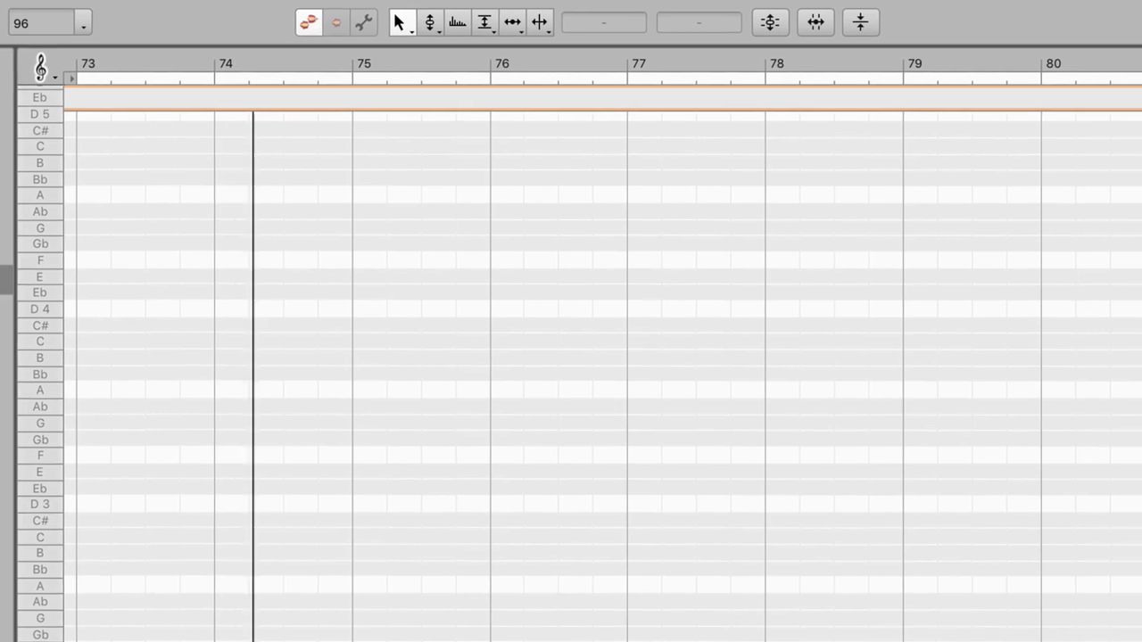
Add GTR 1 dry, 07. Pad, synth bass break and 06. Electric Bass, then run Analyze Chords
{"action": "left_click", "coordinate": [56, 187]}
{"action": "left_click", "coordinate": [57, 157]}
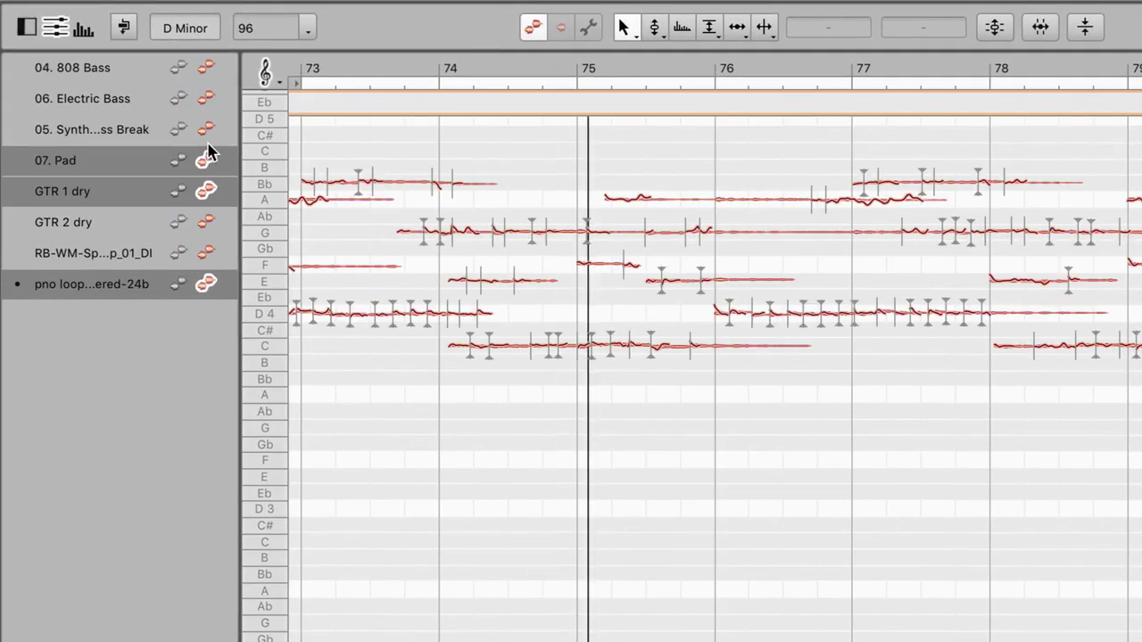
{"action": "left_click", "coordinate": [206, 130]}
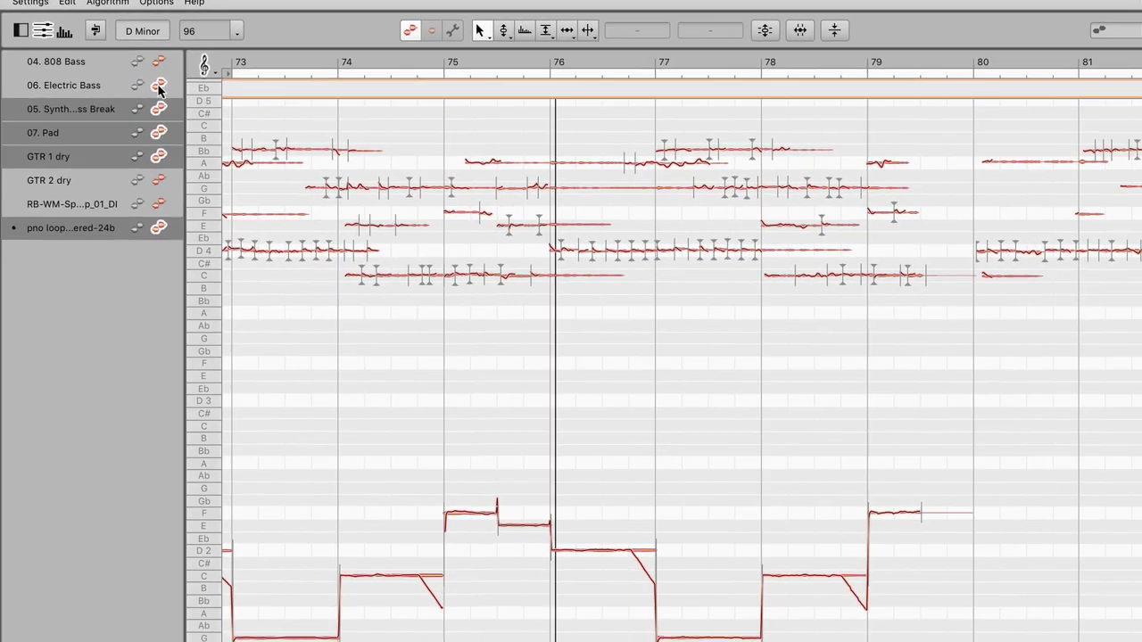
{"action": "left_click", "coordinate": [158, 86]}
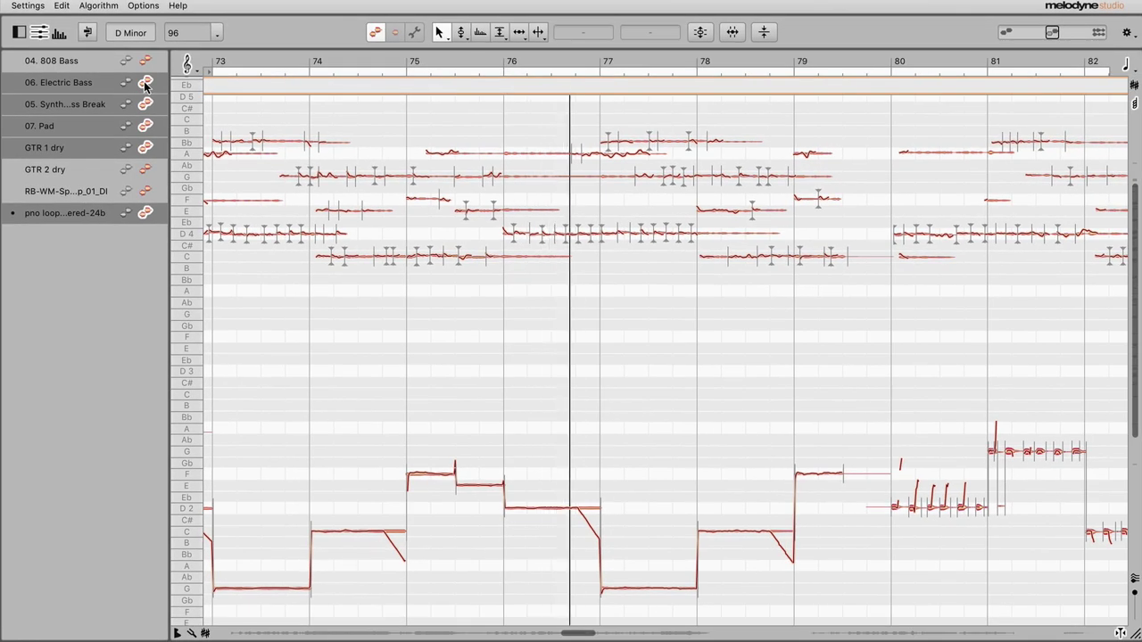
{"action": "left_click", "coordinate": [549, 90]}
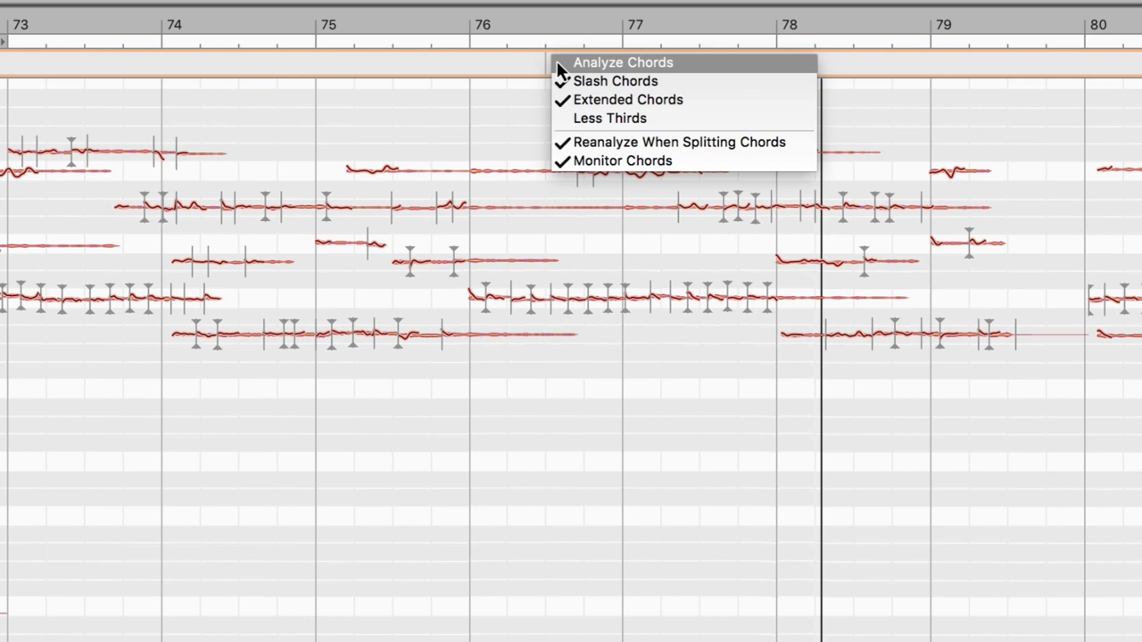
{"action": "left_click", "coordinate": [625, 61]}
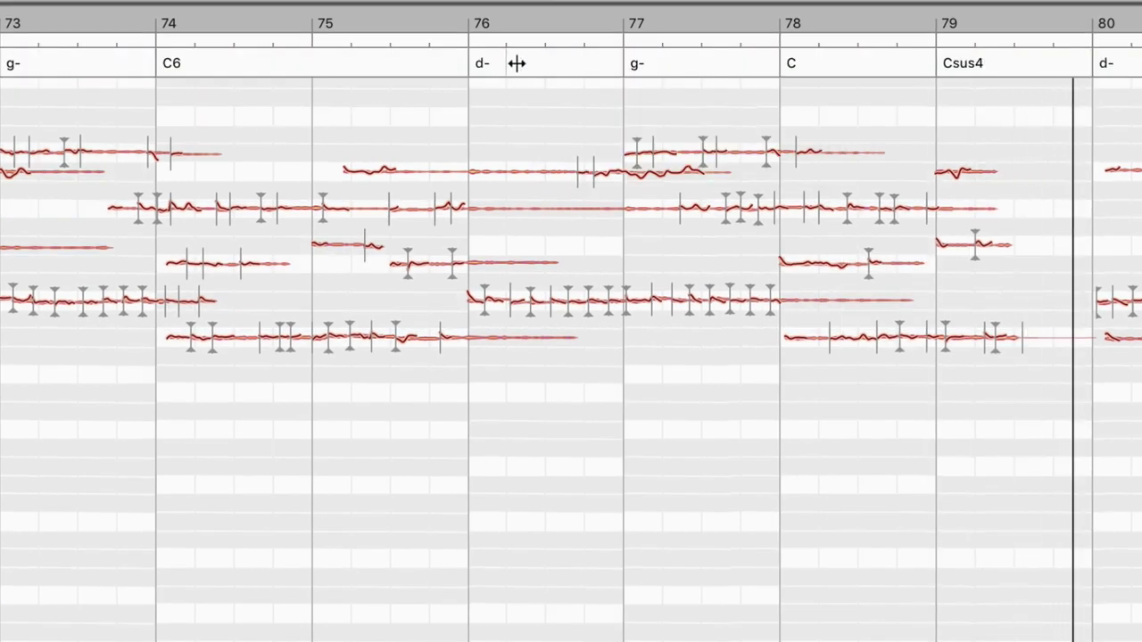
Uncheck Extended Chords in the chord menu and open the alternatives for the bar 86 C7 chord
{"action": "left_click", "coordinate": [518, 63]}
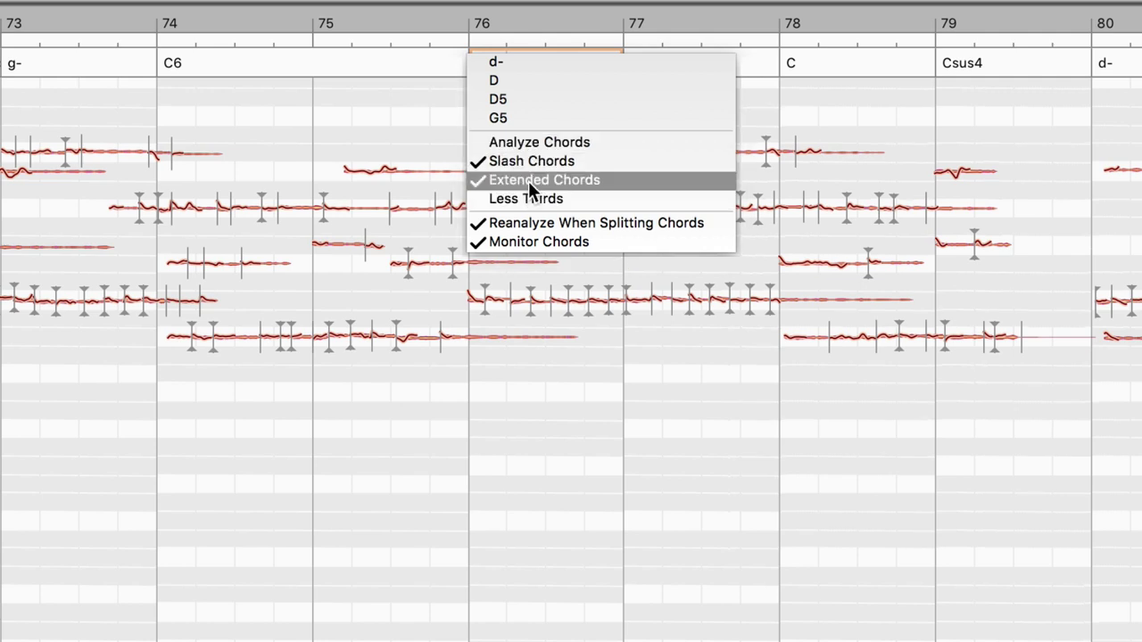
{"action": "left_click", "coordinate": [491, 178]}
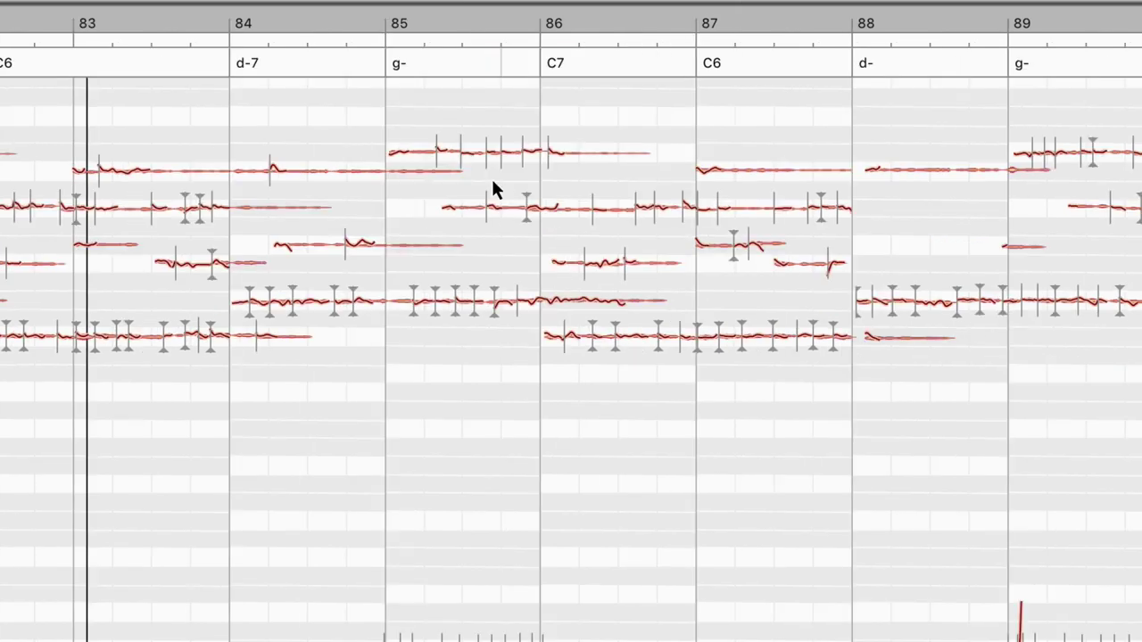
{"action": "left_click", "coordinate": [554, 60]}
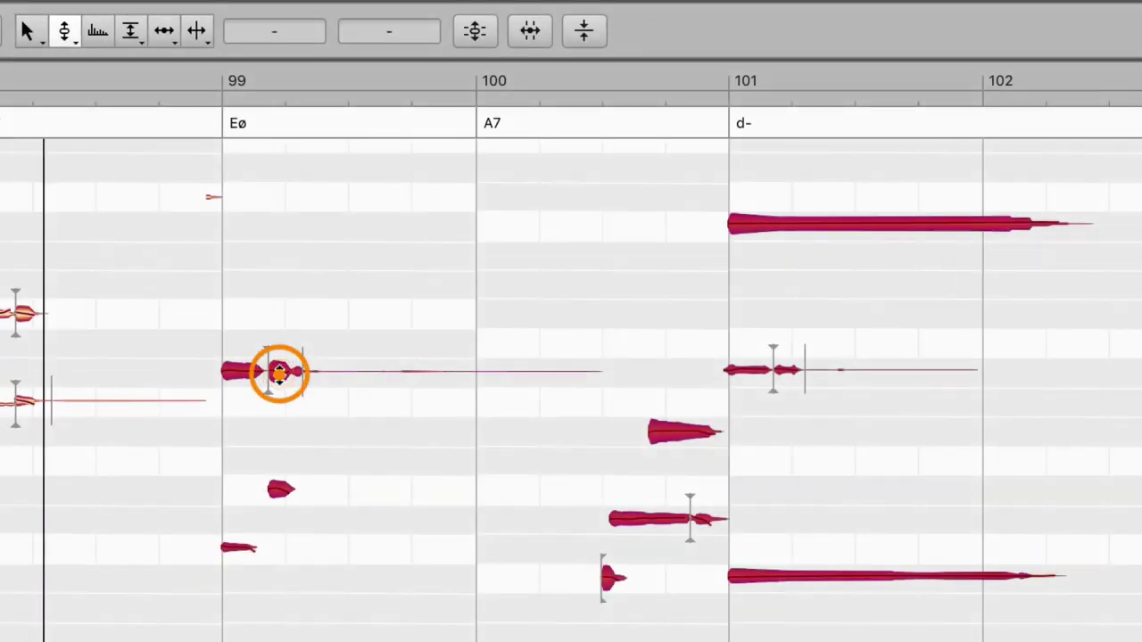
Snap the notes in bars 99–101 onto their Eø, A7 and d- chord tones
{"action": "double_click", "coordinate": [279, 373]}
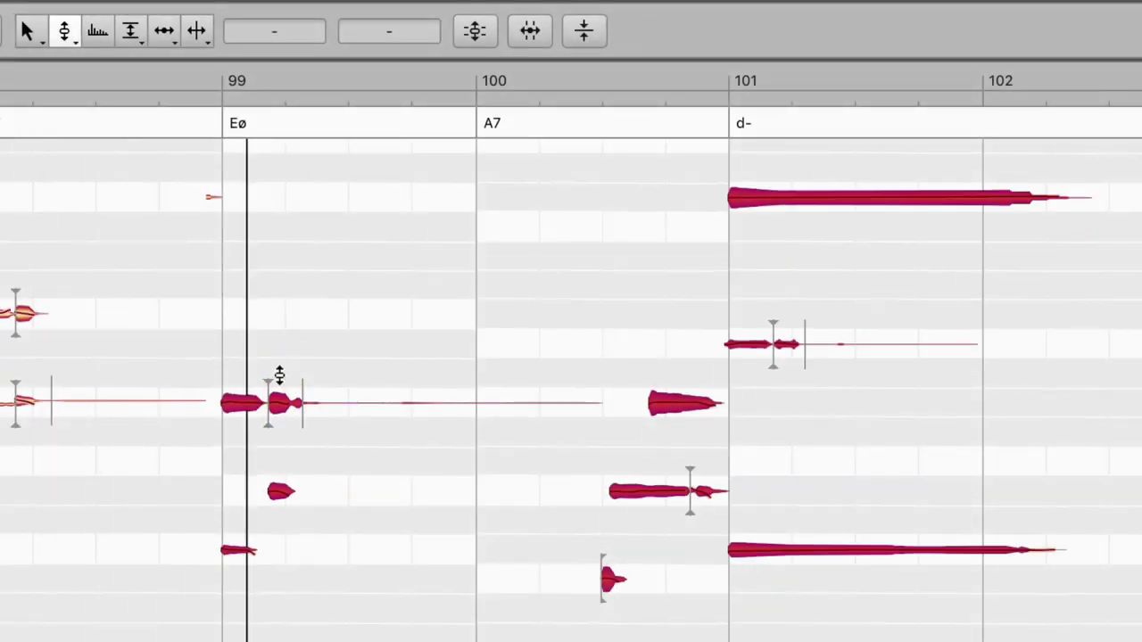